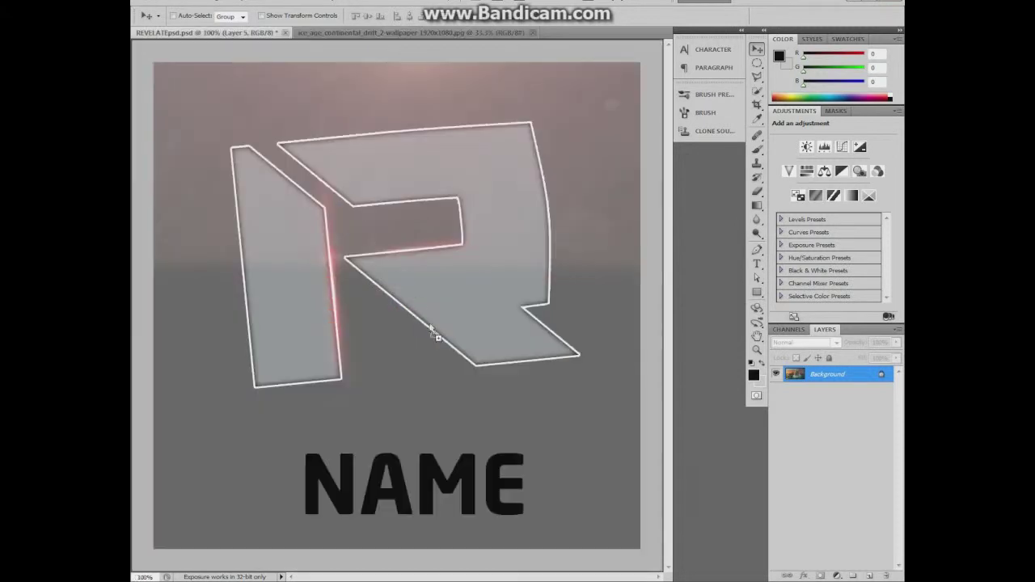
- Paste the ice age wallpaper into REVELATEpsd.psd and scale it down proportionally to about 74%
{"action": "key", "text": "ctrl+v"}
{"action": "left_click_drag", "start_coordinate": [427, 377], "coordinate": [490, 433]}
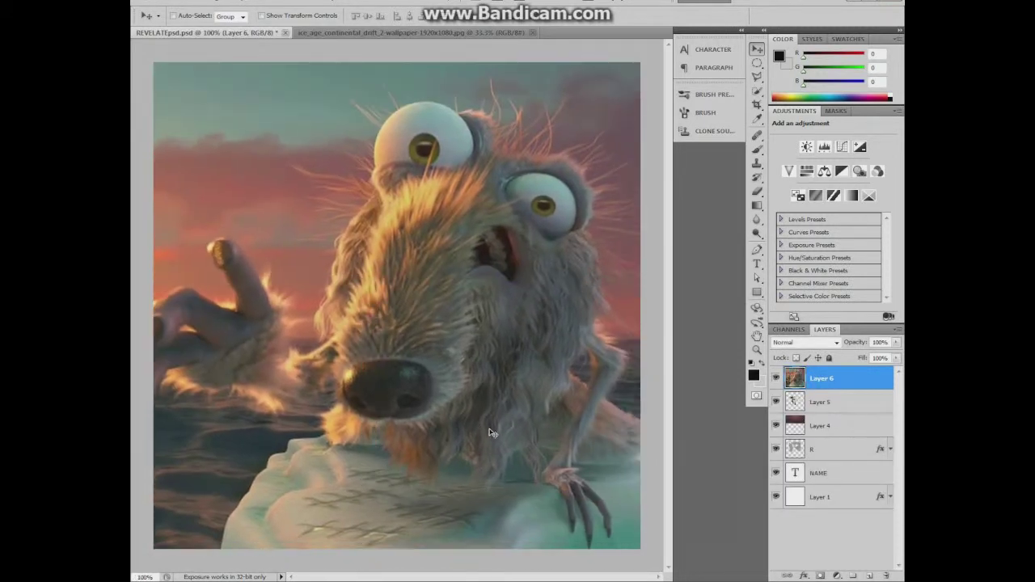
{"action": "left_click", "coordinate": [185, 3]}
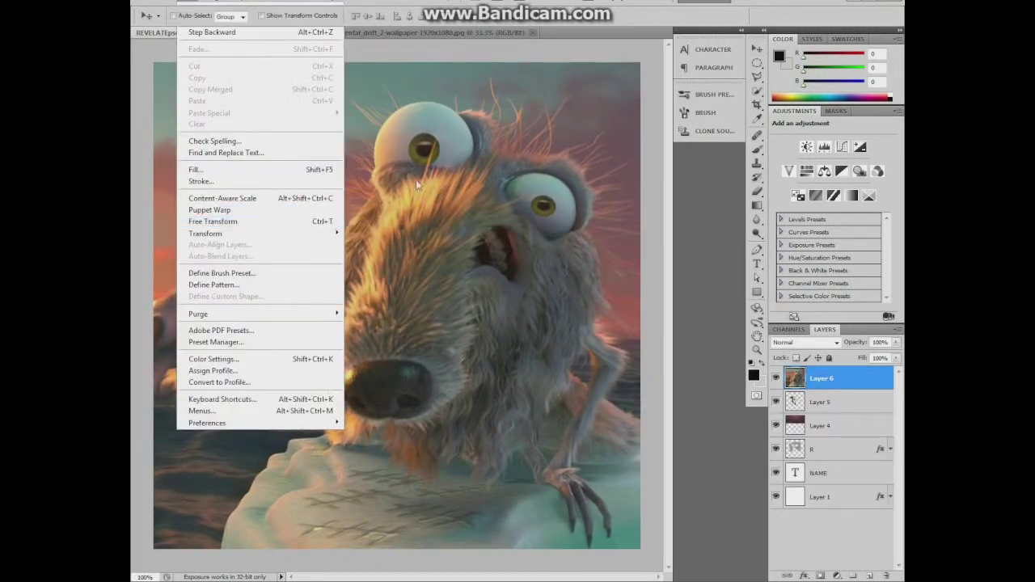
{"action": "left_click", "coordinate": [222, 223]}
{"action": "left_click_drag", "start_coordinate": [554, 271], "coordinate": [614, 272]}
{"action": "left_click_drag", "start_coordinate": [256, 261], "coordinate": [482, 243]}
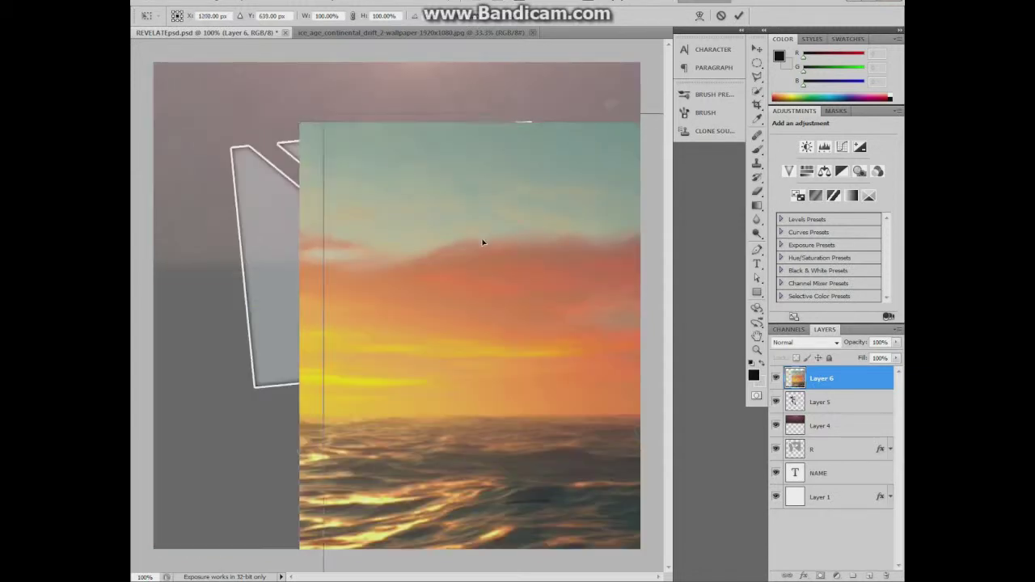
{"action": "left_click_drag", "start_coordinate": [320, 108], "coordinate": [146, 58]}
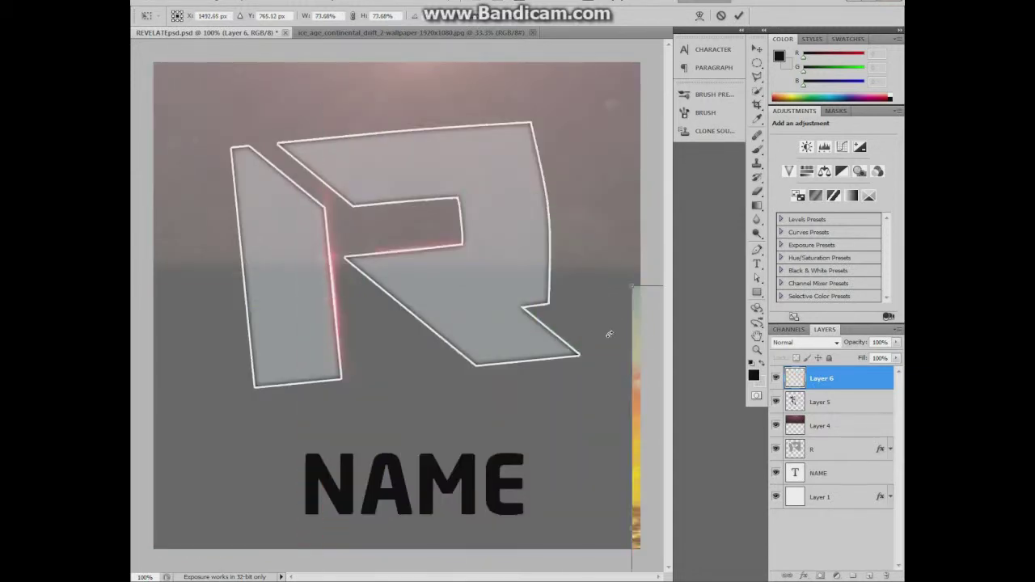
- Fit the pasted wallpaper across the canvas and move its layer directly below the NAME text layer
{"action": "left_click_drag", "start_coordinate": [161, 110], "coordinate": [153, 107]}
{"action": "left_click_drag", "start_coordinate": [453, 221], "coordinate": [342, 220]}
{"action": "key", "text": "Return"}
{"action": "left_click_drag", "start_coordinate": [821, 378], "coordinate": [836, 475]}
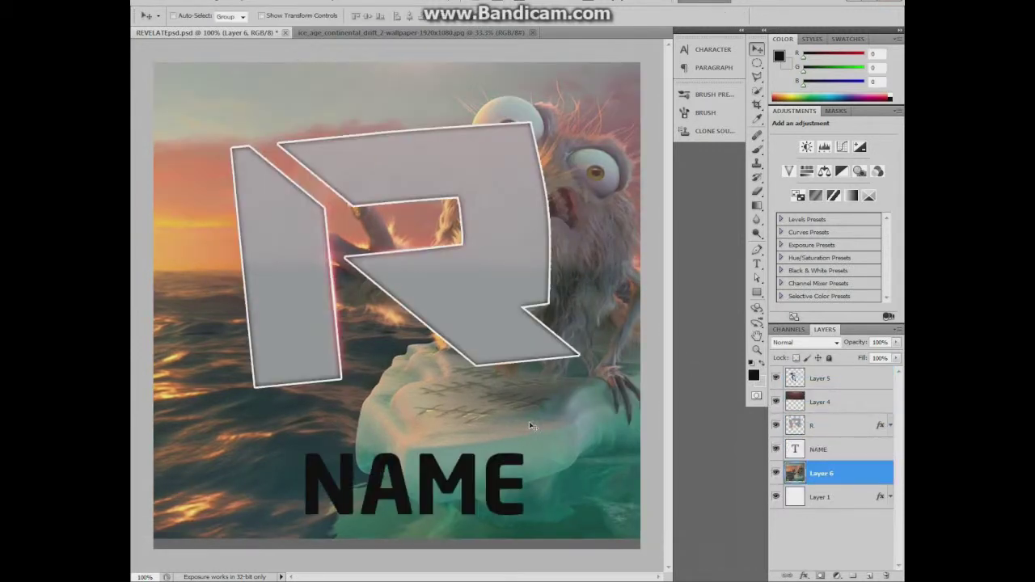
- Close the ice age wallpaper document and open scrat-wallpaper-1920x1080.jpg from the Downloads folder
{"action": "left_click", "coordinate": [533, 32]}
{"action": "left_click", "coordinate": [164, 2]}
{"action": "left_click", "coordinate": [179, 23]}
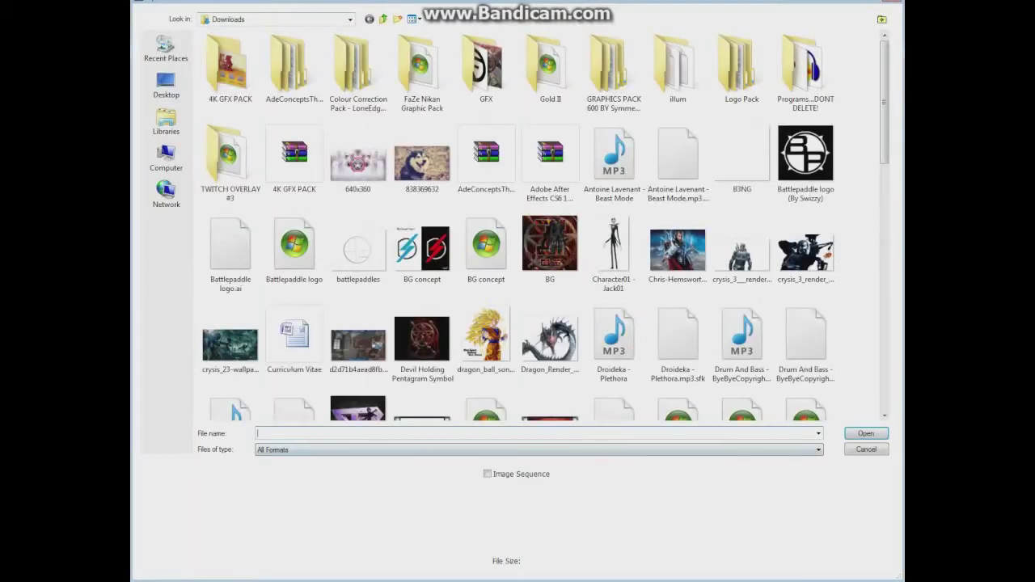
{"action": "left_click_drag", "start_coordinate": [882, 116], "coordinate": [899, 173]}
{"action": "left_click_drag", "start_coordinate": [903, 135], "coordinate": [904, 187]}
{"action": "scroll", "coordinate": [550, 227], "scroll_direction": "down", "scroll_amount": 6}
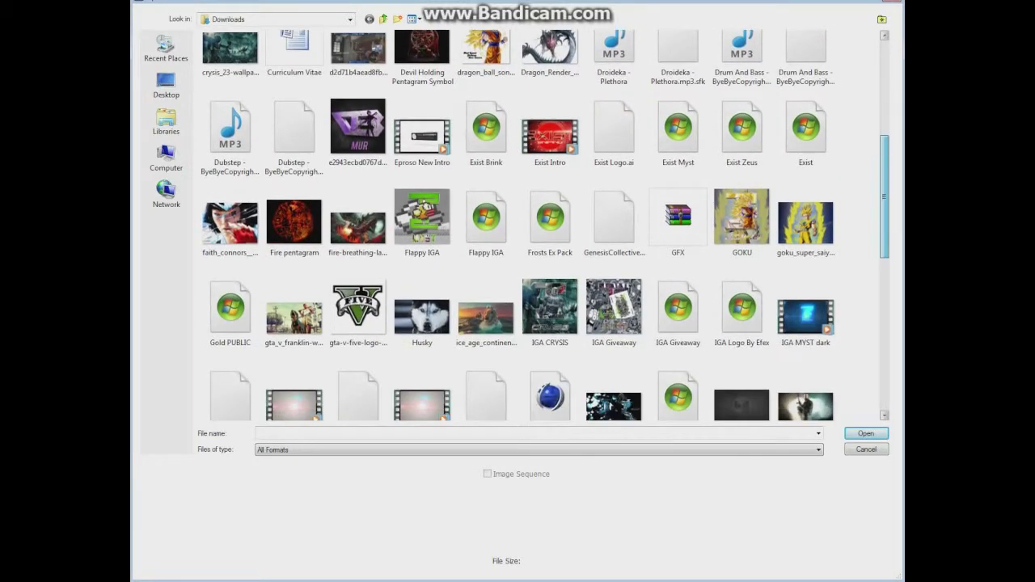
{"action": "scroll", "coordinate": [890, 358], "scroll_direction": "down", "scroll_amount": 4}
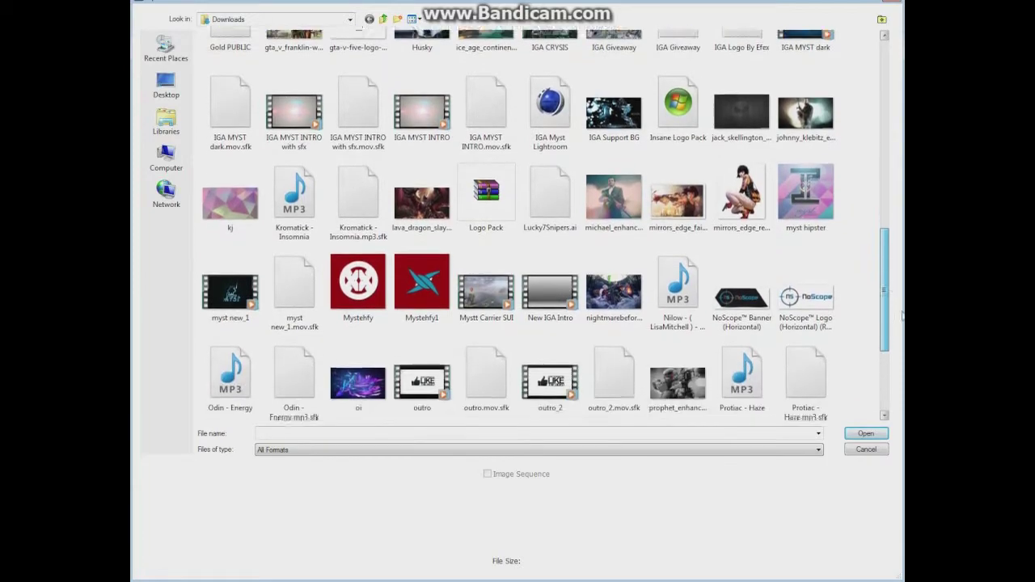
{"action": "scroll", "coordinate": [889, 358], "scroll_direction": "down", "scroll_amount": 2}
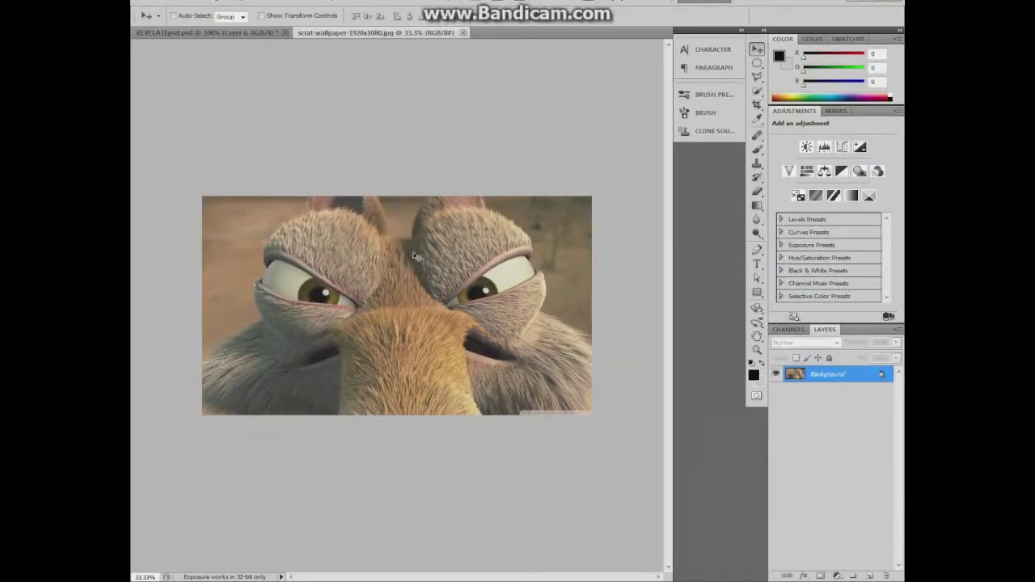
- Bring the scrat wallpaper into REVELATEpsd.psd directly above the R layer and clip it to the R shape
{"action": "left_click_drag", "start_coordinate": [208, 37], "coordinate": [301, 177]}
{"action": "left_click_drag", "start_coordinate": [835, 480], "coordinate": [830, 418]}
{"action": "right_click", "coordinate": [831, 422]}
{"action": "left_click", "coordinate": [820, 272]}
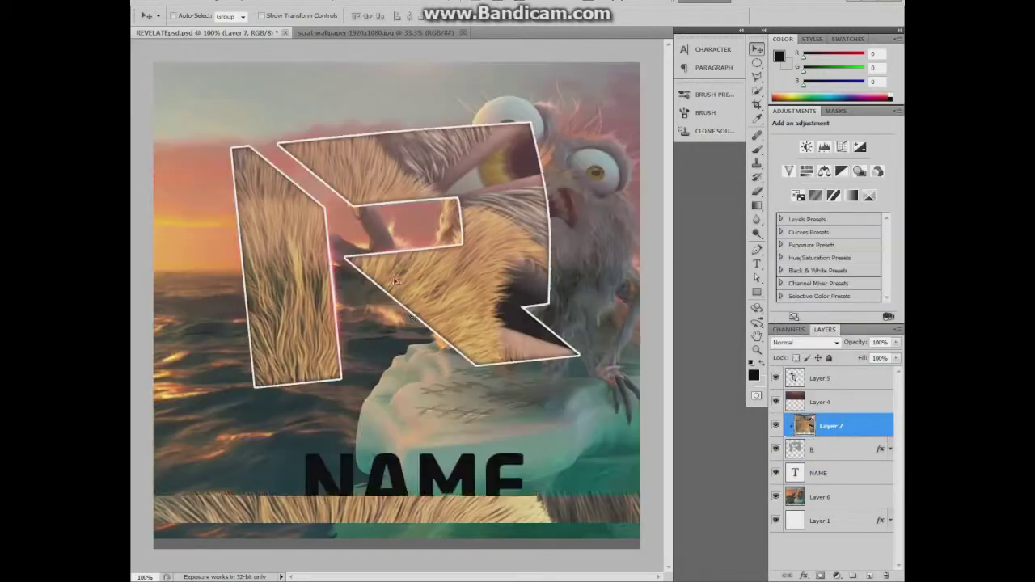
- Scale the clipped fur wallpaper to about 44% and position it so both eyes show inside the R
{"action": "left_click", "coordinate": [192, 0]}
{"action": "left_click", "coordinate": [213, 221]}
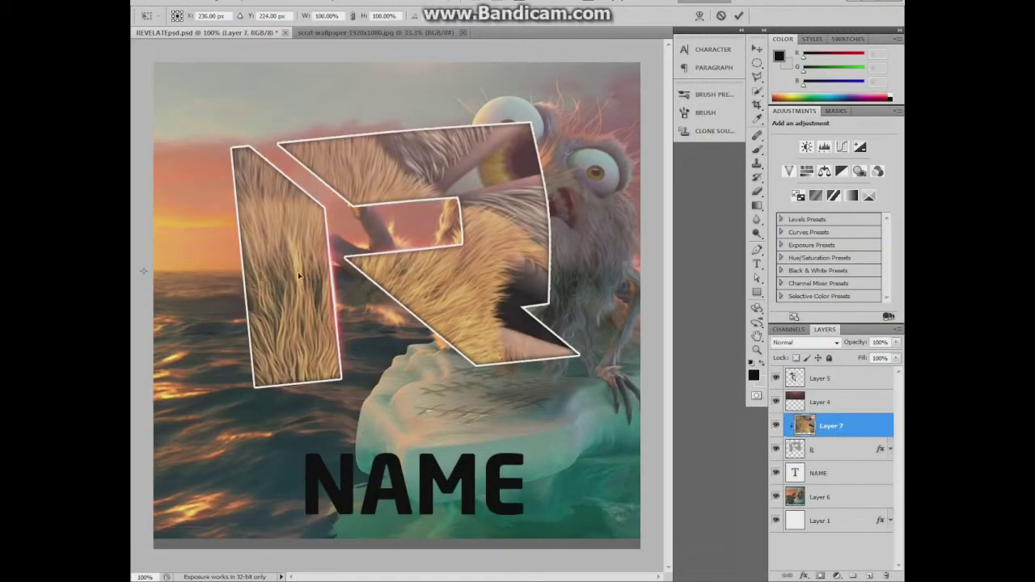
{"action": "left_click_drag", "start_coordinate": [292, 286], "coordinate": [458, 76]}
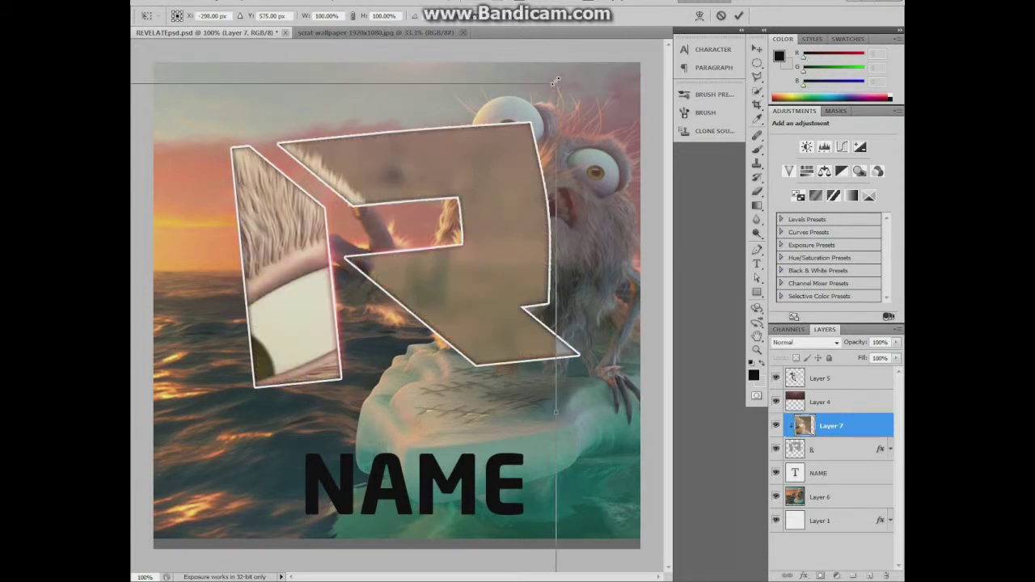
{"action": "left_click_drag", "start_coordinate": [555, 81], "coordinate": [638, 97]}
{"action": "left_click_drag", "start_coordinate": [231, 198], "coordinate": [649, 351]}
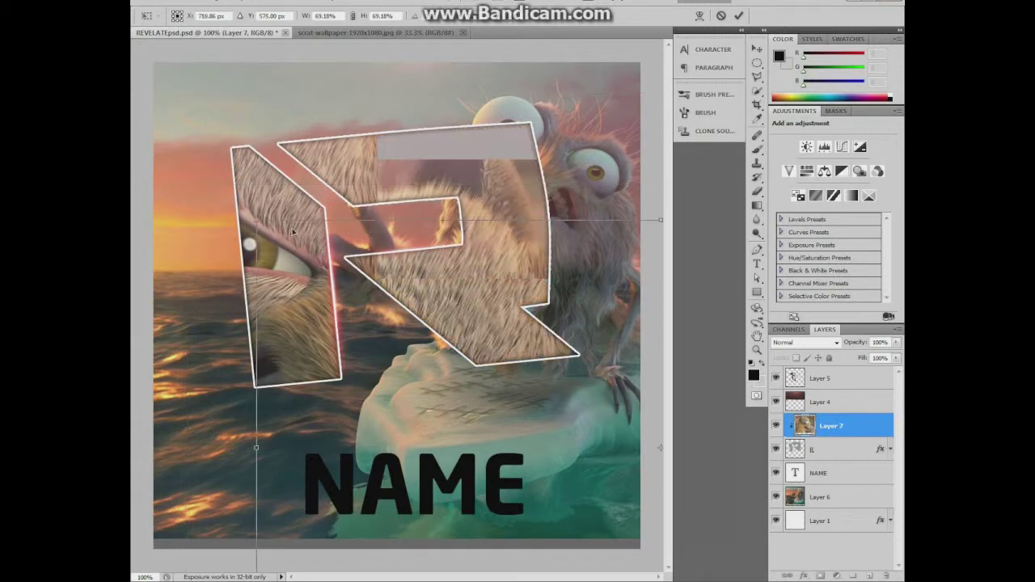
{"action": "left_click_drag", "start_coordinate": [257, 220], "coordinate": [556, 389]}
{"action": "left_click_drag", "start_coordinate": [617, 434], "coordinate": [215, 166]}
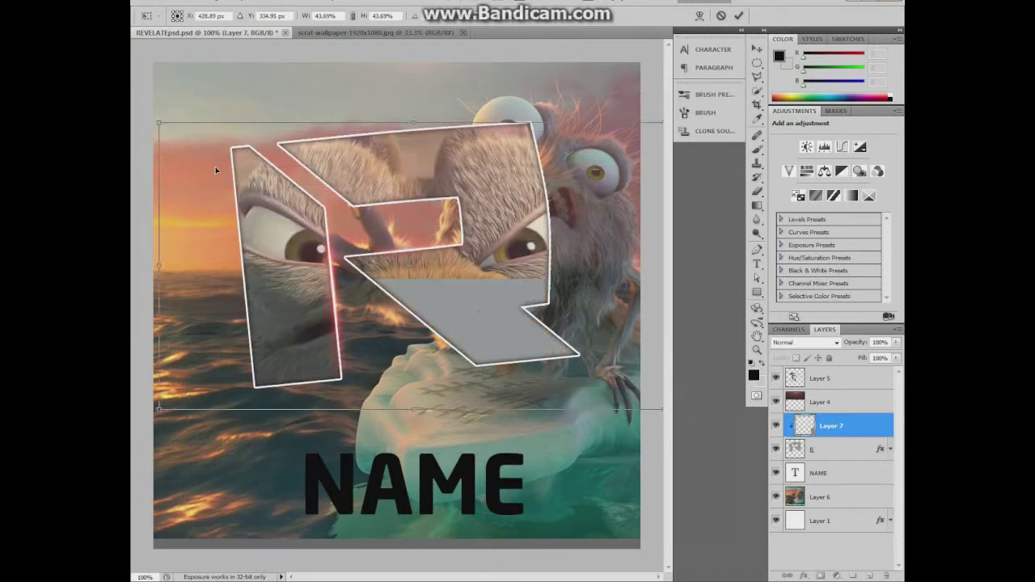
{"action": "key", "text": "Return"}
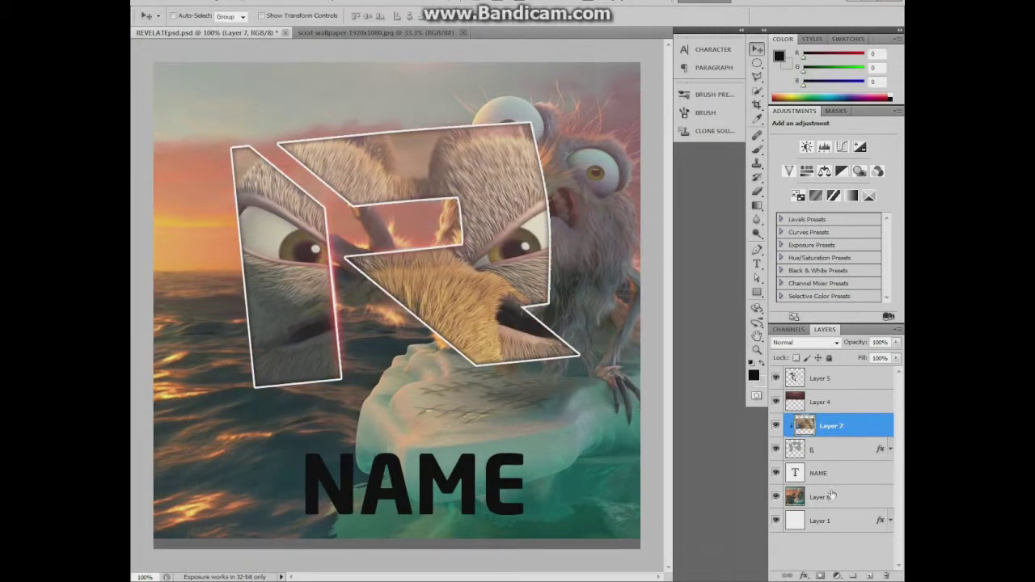
- Shift the sunset background layer slightly and stretch it down to cover the canvas's lower edge
{"action": "left_click", "coordinate": [831, 495]}
{"action": "mouse_move", "coordinate": [590, 448]}
{"action": "left_mouse_down"}
{"action": "mouse_move", "coordinate": [591, 460]}
{"action": "mouse_move", "coordinate": [587, 439]}
{"action": "mouse_move", "coordinate": [579, 452]}
{"action": "left_mouse_up"}
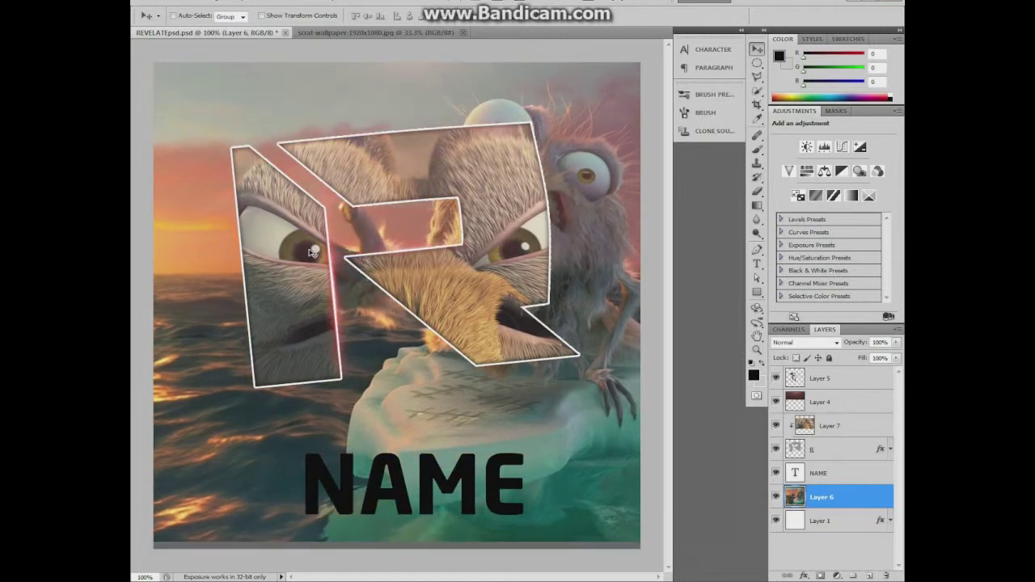
{"action": "left_click", "coordinate": [183, 2]}
{"action": "left_click", "coordinate": [226, 236]}
{"action": "left_click_drag", "start_coordinate": [448, 547], "coordinate": [449, 556]}
{"action": "key", "text": "Return"}
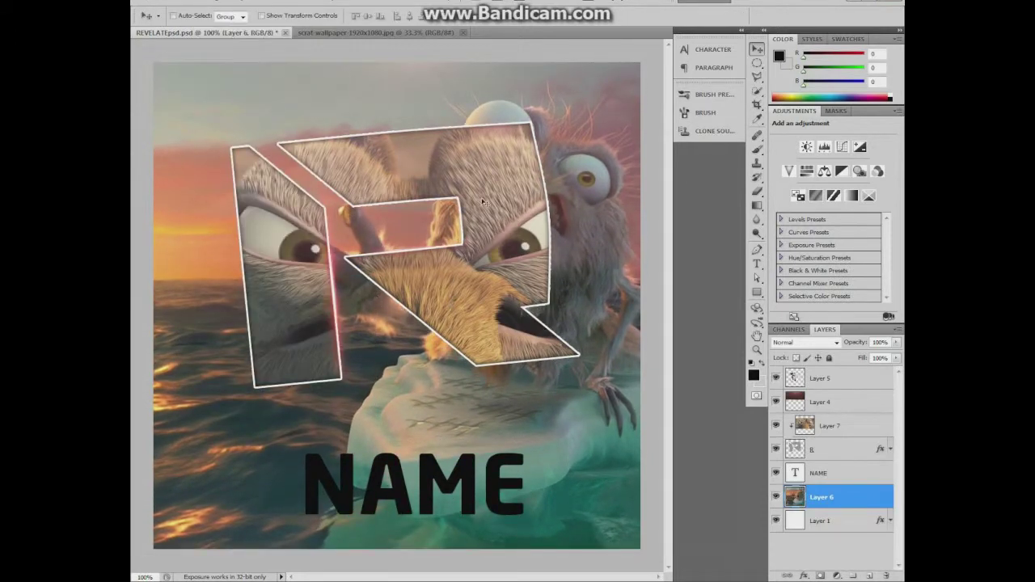
- Close the scrat wallpaper document and open Scrat-icon.png from the Downloads folder
{"action": "left_click", "coordinate": [462, 33]}
{"action": "left_click", "coordinate": [164, 2]}
{"action": "left_click", "coordinate": [180, 21]}
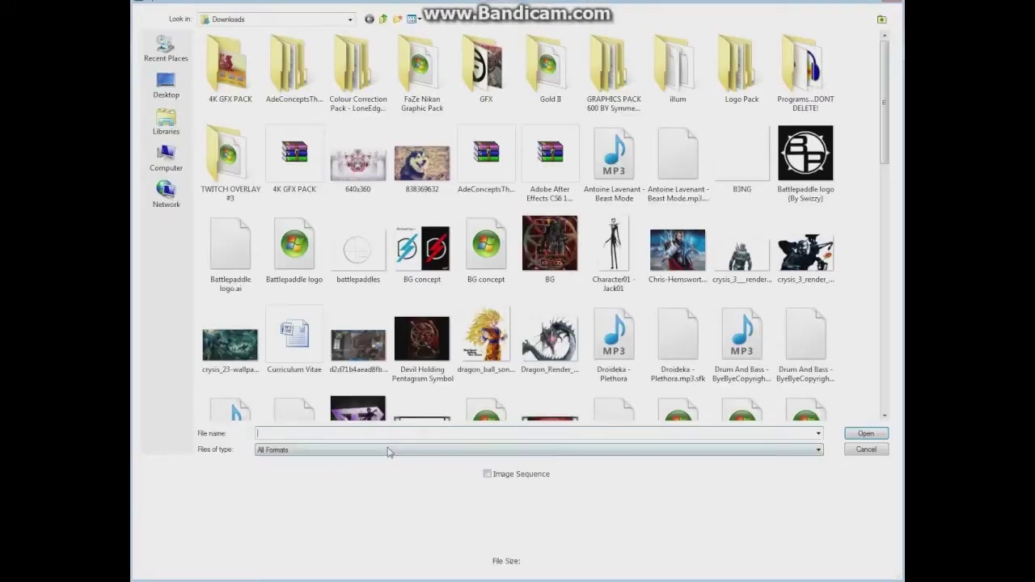
{"action": "left_click_drag", "start_coordinate": [889, 152], "coordinate": [893, 395]}
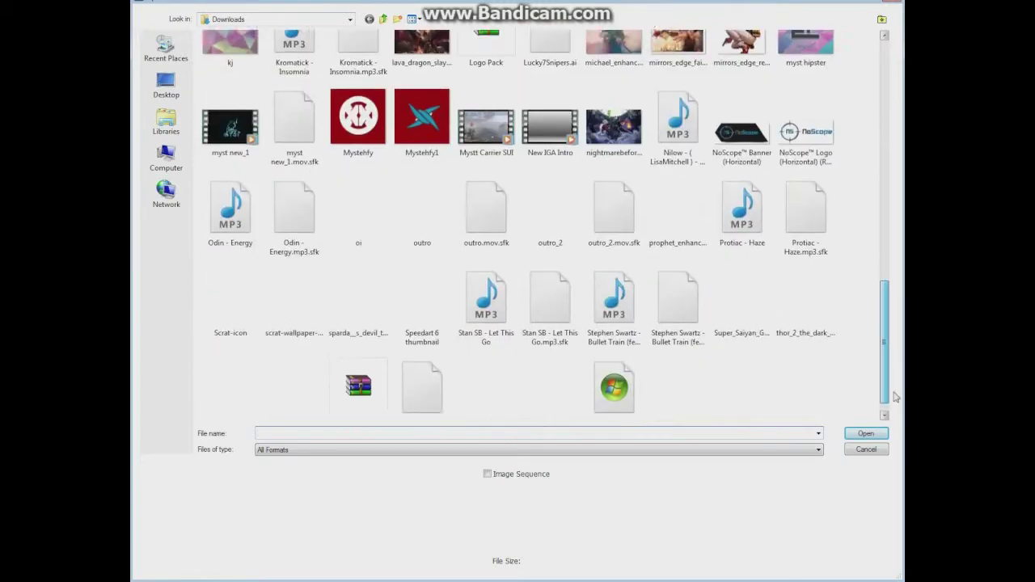
{"action": "left_click", "coordinate": [226, 292]}
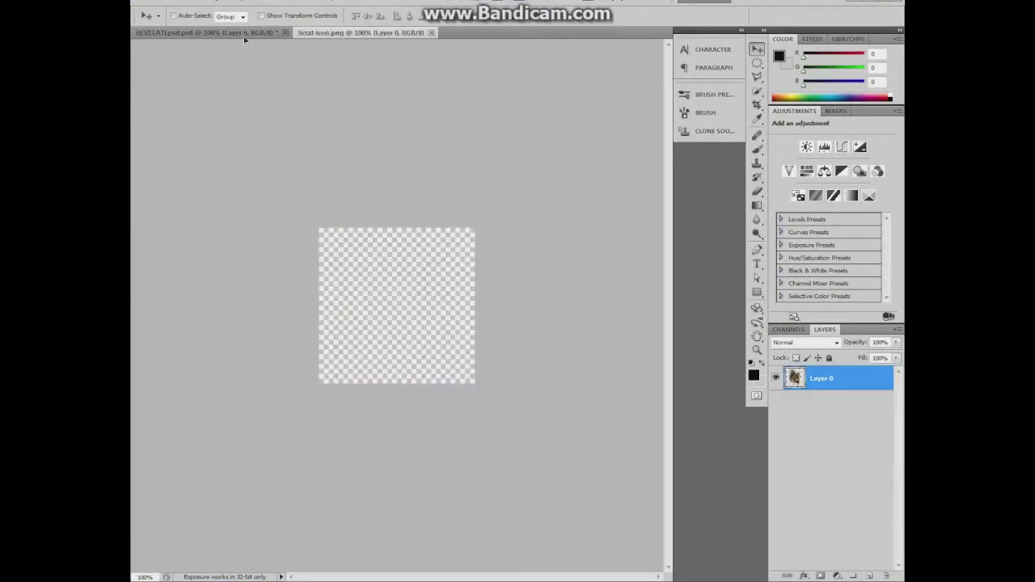
- Copy the Scrat icon into REVELATEpsd.psd above the clipped fur layer and place it over the R's lower leg
{"action": "left_click_drag", "start_coordinate": [243, 36], "coordinate": [471, 365]}
{"action": "left_click_drag", "start_coordinate": [834, 507], "coordinate": [822, 422]}
{"action": "left_click_drag", "start_coordinate": [423, 220], "coordinate": [481, 201]}
- Erase the white glow around the squirrel's tail, feet and body with a soft 27 px eraser
{"action": "left_click", "coordinate": [757, 190]}
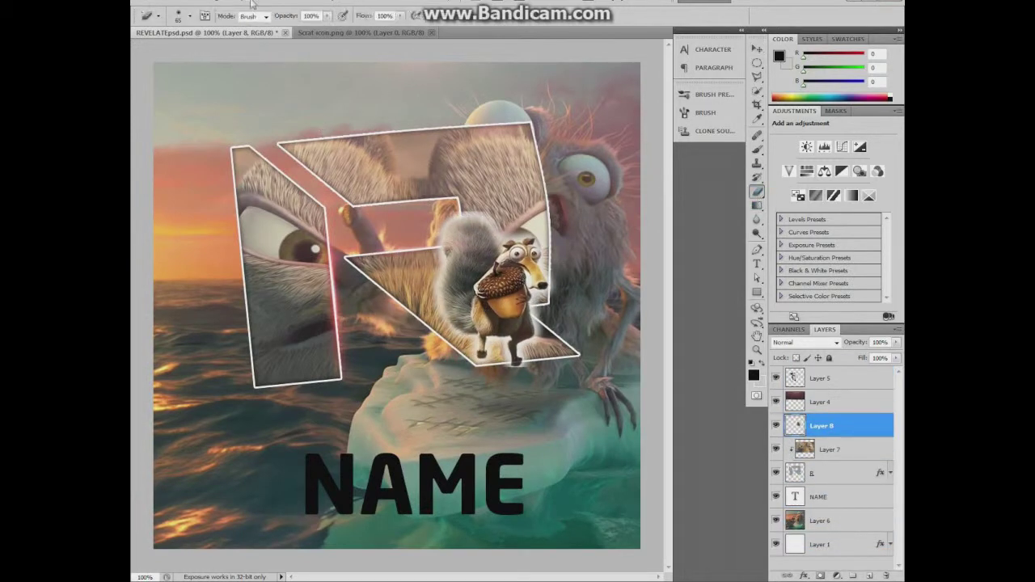
{"action": "left_click", "coordinate": [192, 17]}
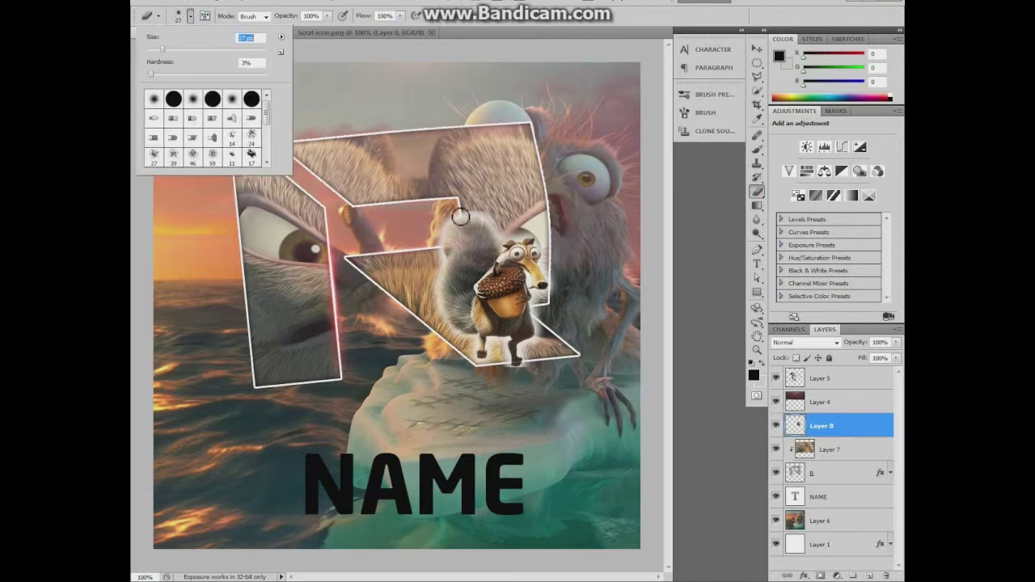
{"action": "key", "text": "Return"}
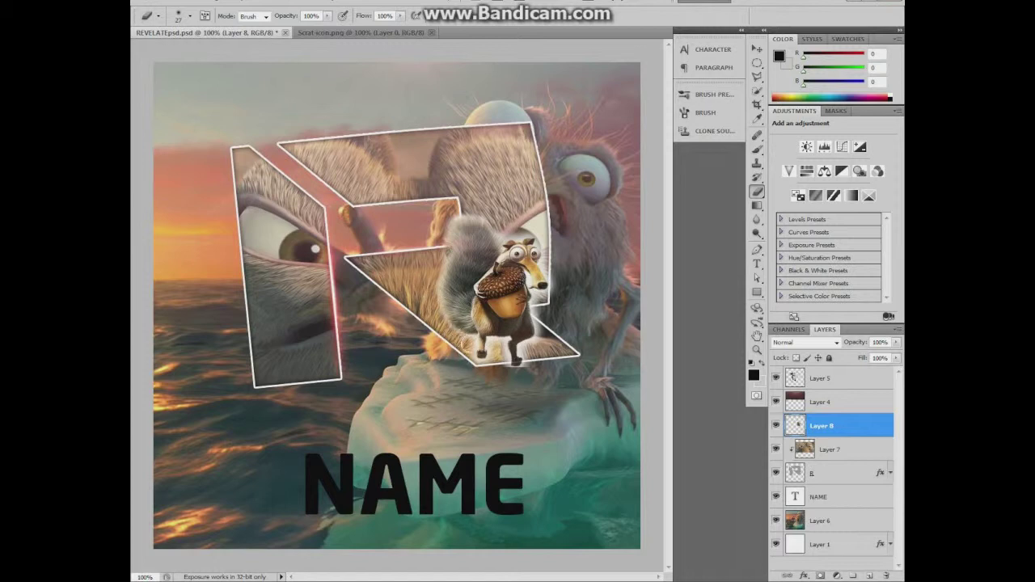
{"action": "left_click_drag", "start_coordinate": [504, 346], "coordinate": [516, 374]}
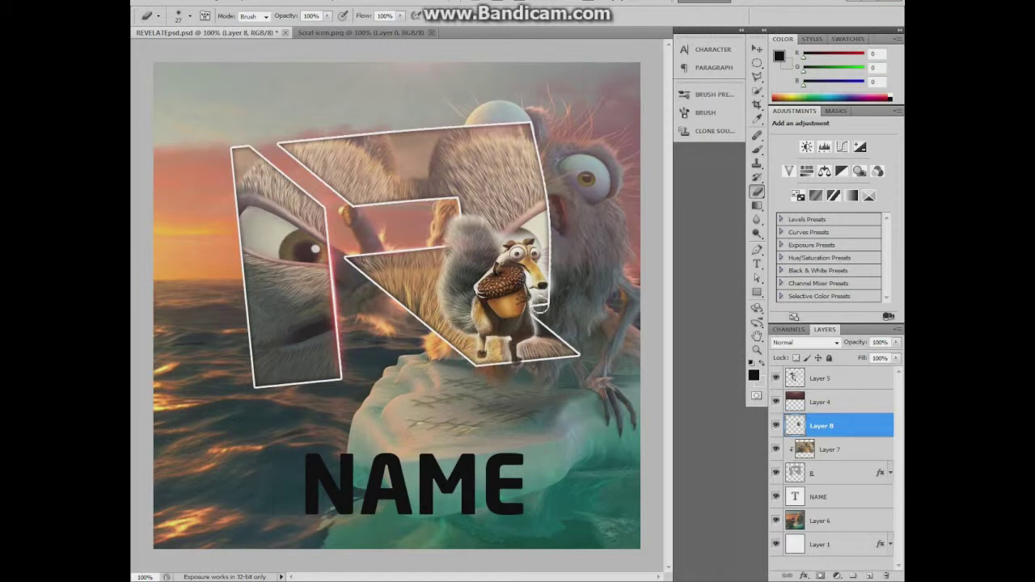
{"action": "mouse_move", "coordinate": [556, 297]}
{"action": "left_mouse_down"}
{"action": "mouse_move", "coordinate": [550, 263]}
{"action": "mouse_move", "coordinate": [503, 238]}
{"action": "left_mouse_up"}
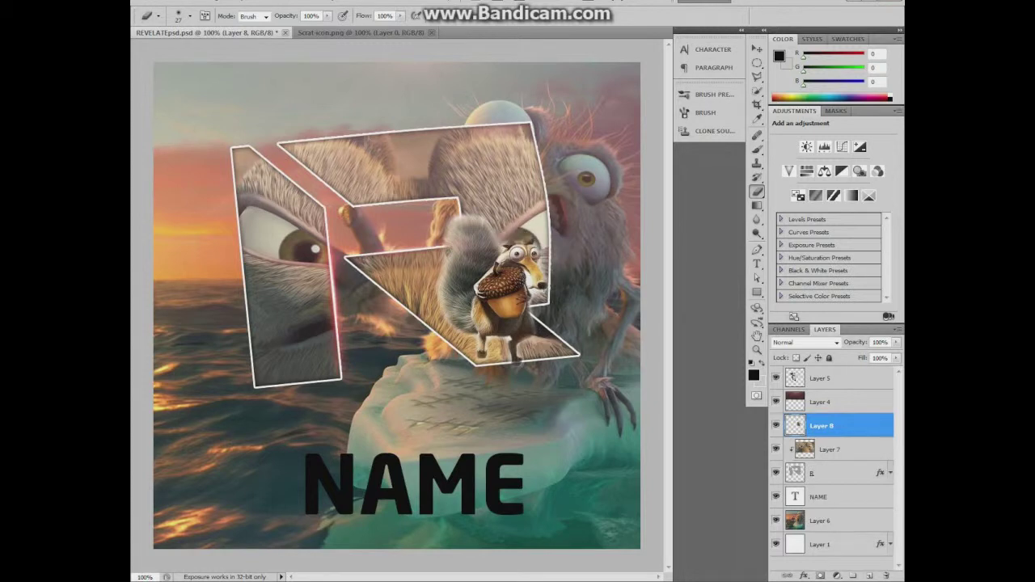
- Erase the remaining glow around the squirrel's head with a much smaller eraser brush
{"action": "left_click", "coordinate": [190, 16]}
{"action": "key", "text": "Return"}
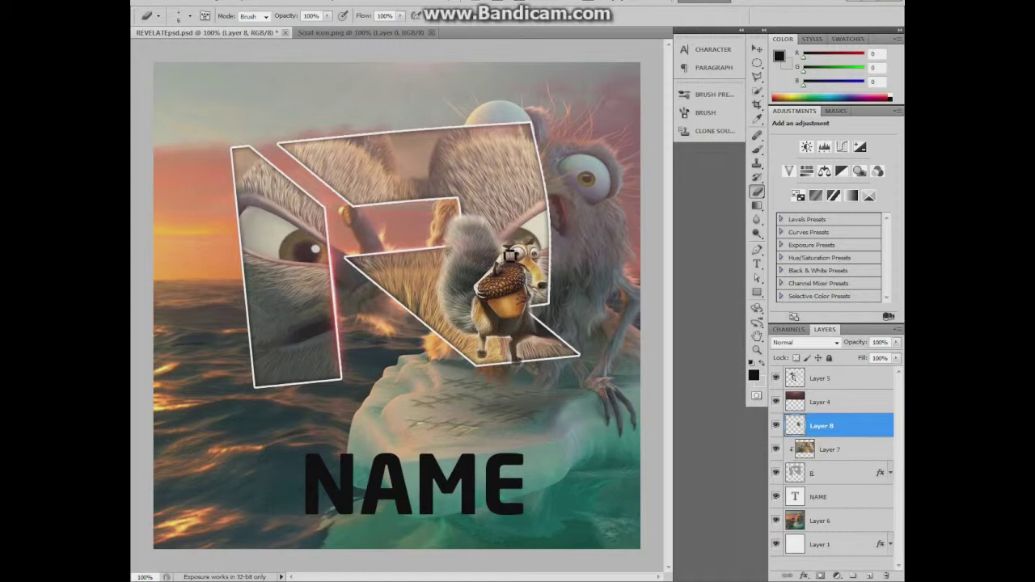
{"action": "mouse_move", "coordinate": [534, 245]}
{"action": "left_mouse_down"}
{"action": "mouse_move", "coordinate": [530, 226]}
{"action": "mouse_move", "coordinate": [510, 250]}
{"action": "left_mouse_up"}
- Enlarge the squirrel with Free Transform and reposition it over the right part of the R
{"action": "left_click", "coordinate": [757, 48]}
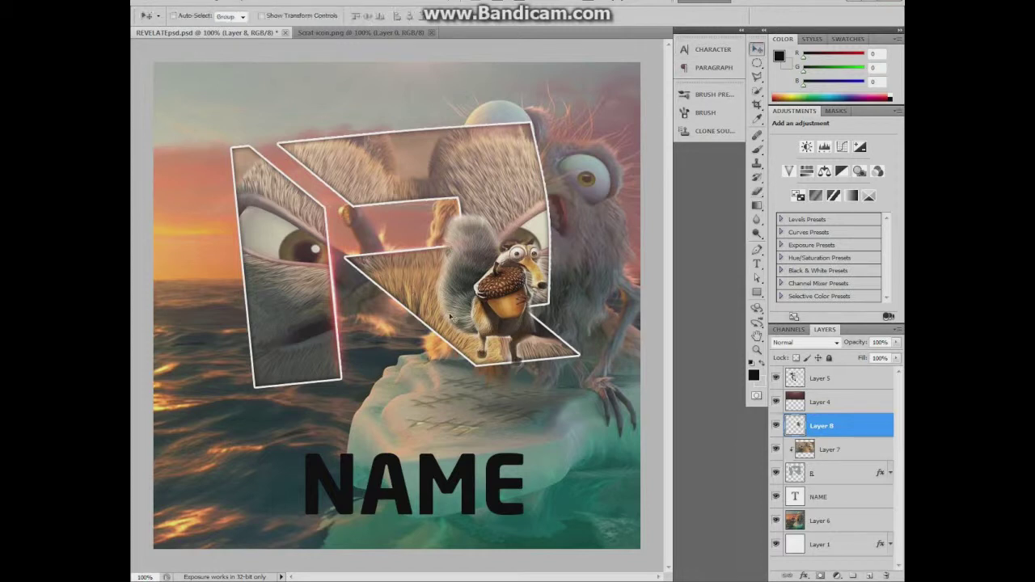
{"action": "left_click", "coordinate": [186, 3]}
{"action": "left_click", "coordinate": [263, 219]}
{"action": "left_click_drag", "start_coordinate": [367, 162], "coordinate": [346, 148]}
{"action": "left_click_drag", "start_coordinate": [453, 264], "coordinate": [516, 307]}
{"action": "key", "text": "Return"}
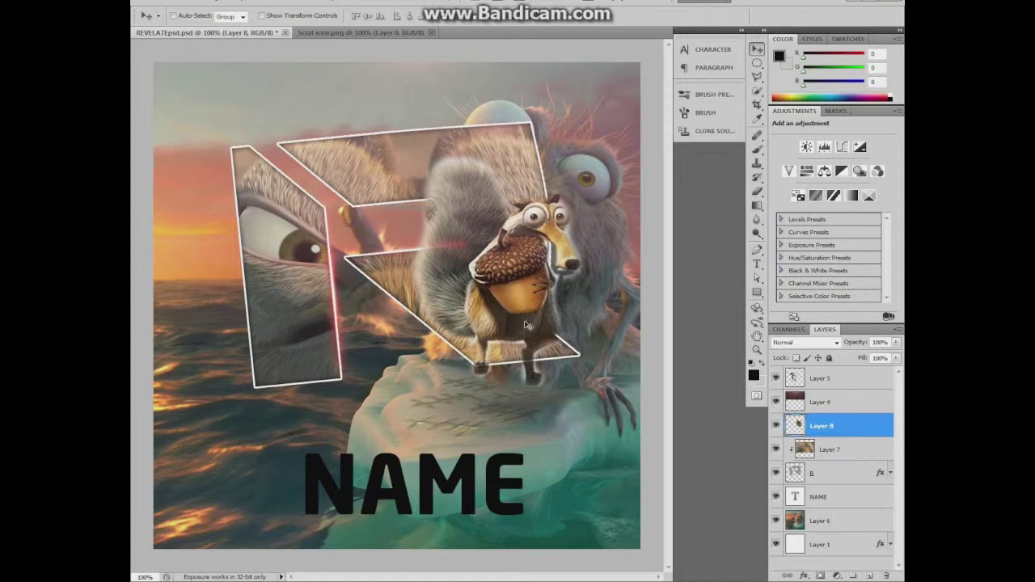
- Cut away the squirrel's feet along the R's lower edge with the Polygonal Lasso and clear the selection
{"action": "left_click", "coordinate": [756, 77]}
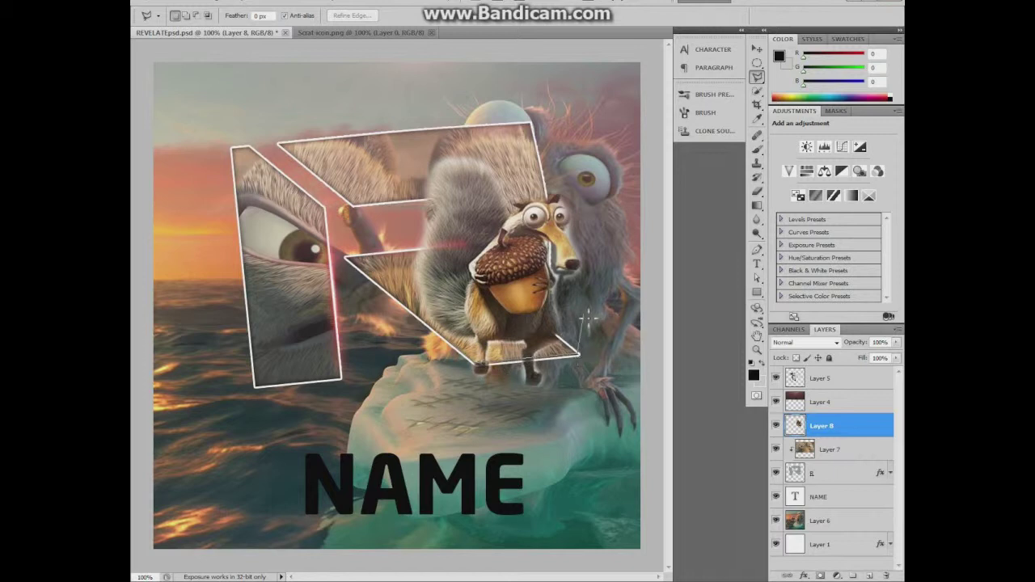
{"action": "right_click", "coordinate": [450, 382]}
{"action": "left_click", "coordinate": [477, 154]}
{"action": "left_click", "coordinate": [182, 3]}
{"action": "left_click", "coordinate": [230, 219]}
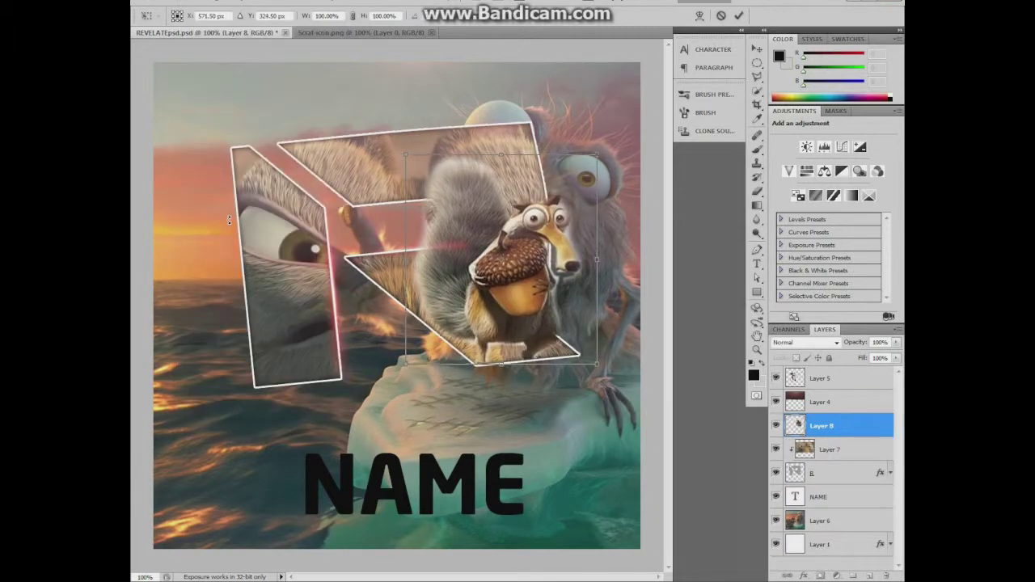
{"action": "key", "text": "Return"}
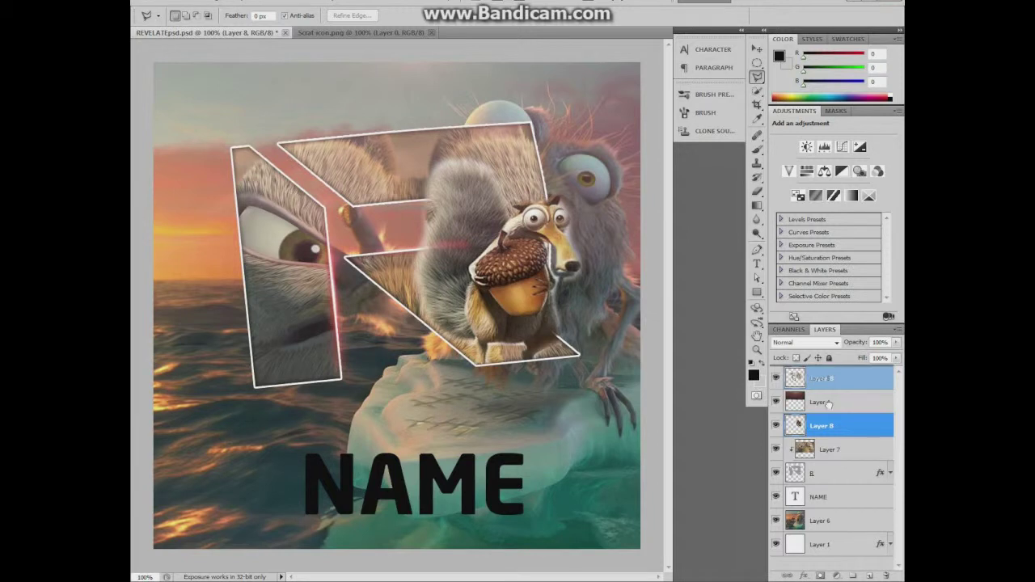
- Move Layer 5 directly below the squirrel's layer in the stacking order
{"action": "left_click_drag", "start_coordinate": [831, 429], "coordinate": [831, 437]}
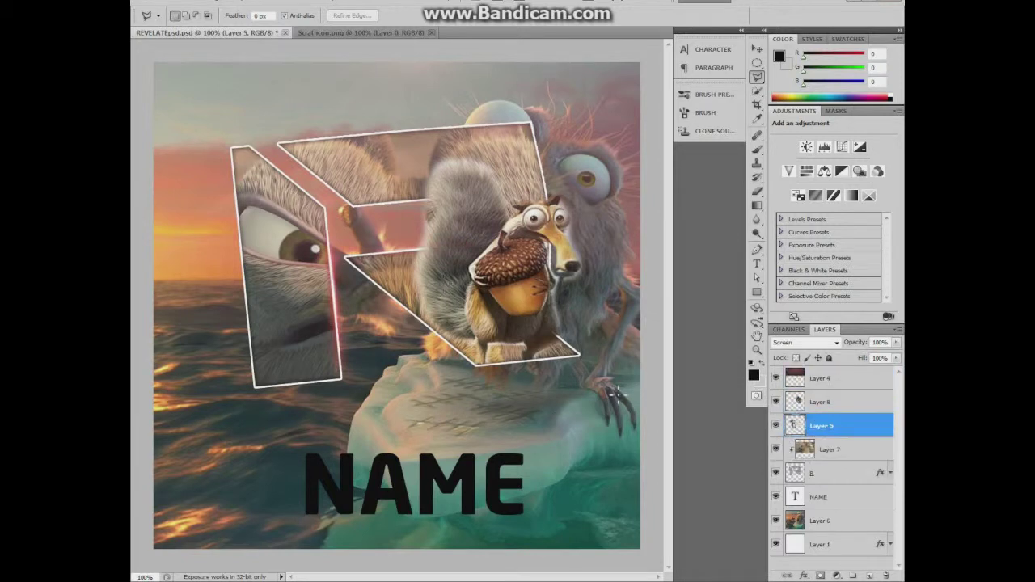
- Replace the text NAME with SCRAT
{"action": "left_click", "coordinate": [818, 497]}
{"action": "key", "text": "t"}
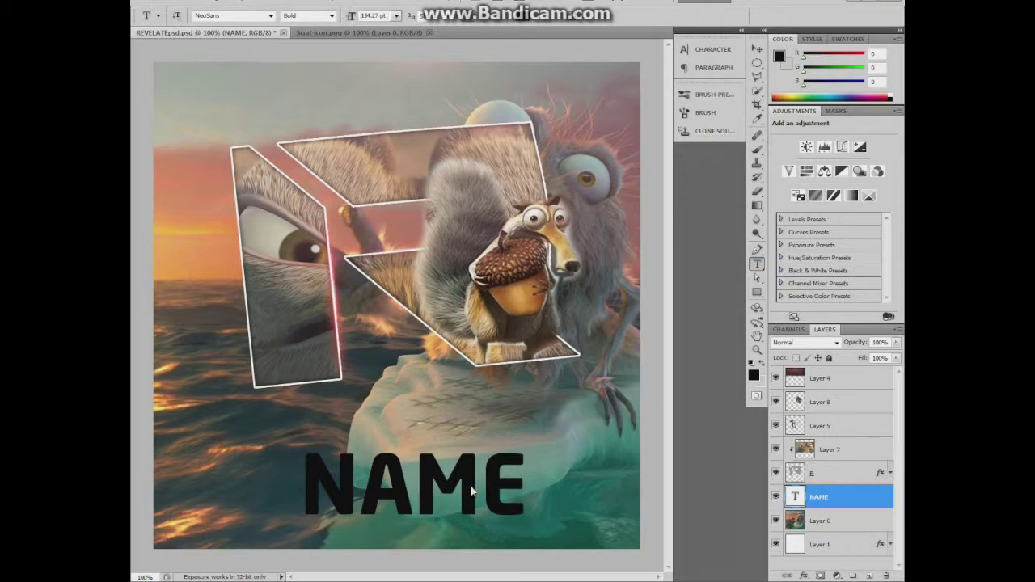
{"action": "left_click_drag", "start_coordinate": [539, 479], "coordinate": [299, 486]}
{"action": "type", "text": "SCRAT"}
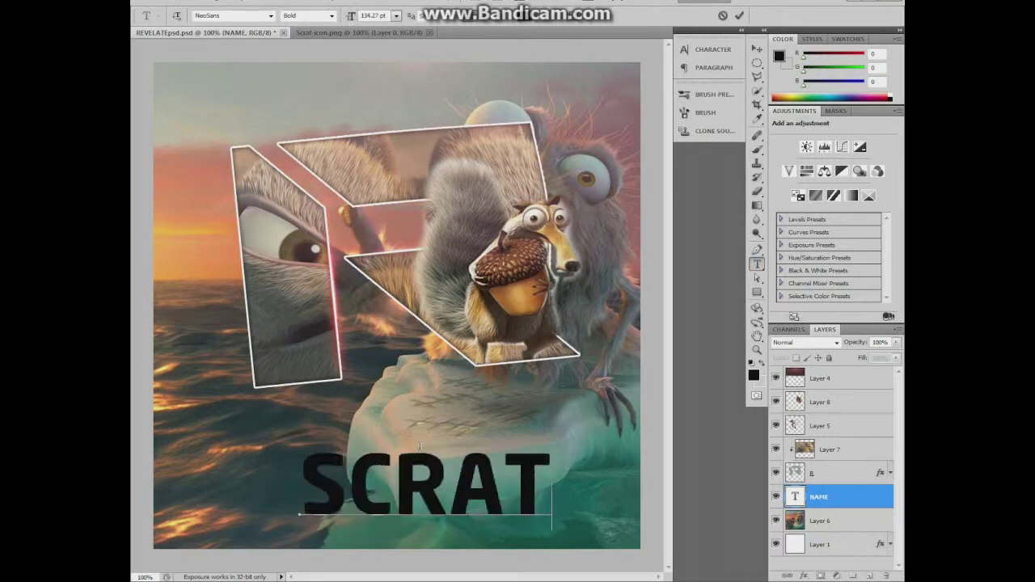
- Recolor the SCRAT text to medium gray #898989 and commit the text edit
{"action": "left_click_drag", "start_coordinate": [538, 487], "coordinate": [288, 466]}
{"action": "left_click", "coordinate": [752, 377]}
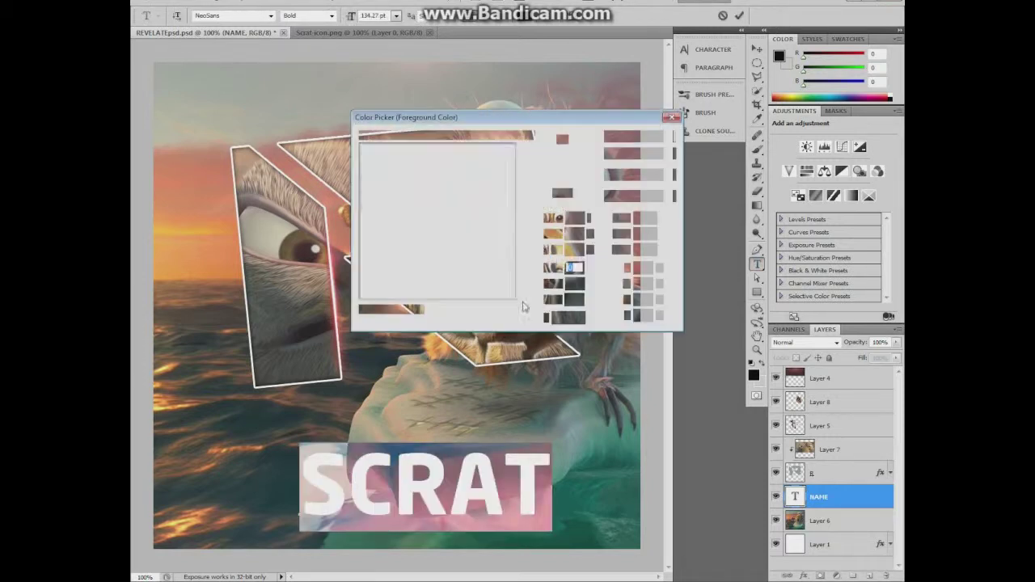
{"action": "left_click_drag", "start_coordinate": [371, 202], "coordinate": [373, 216]}
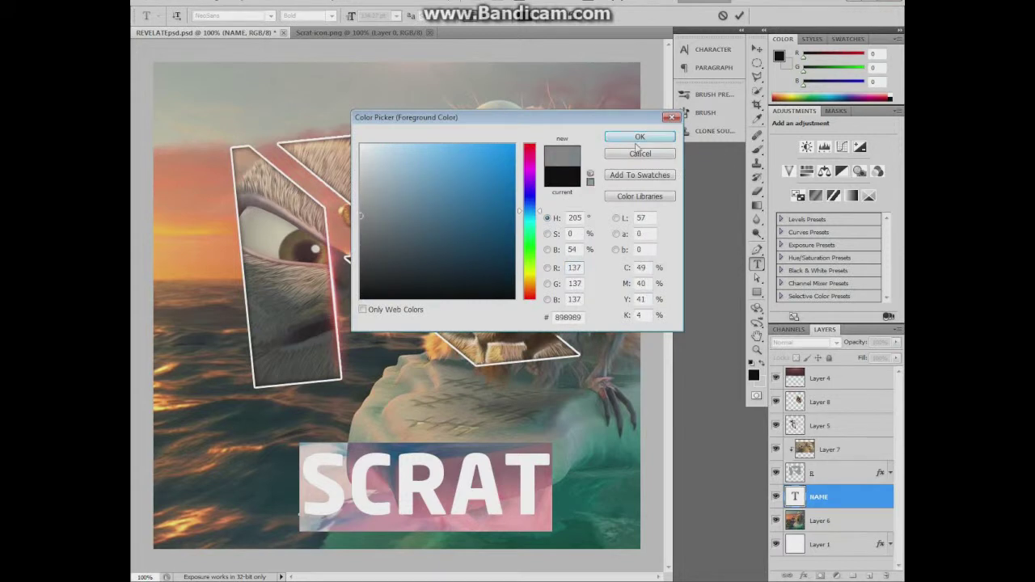
{"action": "left_click", "coordinate": [639, 137]}
{"action": "left_click", "coordinate": [756, 48]}
- Add a linear light-to-dark gray Gradient Overlay at 90° to the SCRAT text and shift the text slightly to the left
{"action": "left_click", "coordinate": [803, 575]}
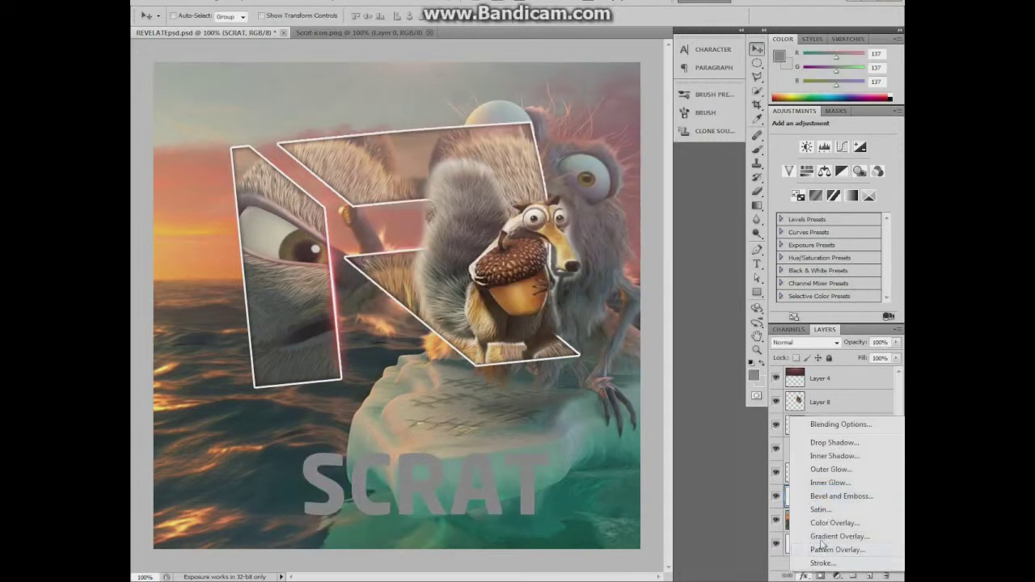
{"action": "left_click", "coordinate": [839, 536]}
{"action": "left_click", "coordinate": [502, 61]}
{"action": "double_click", "coordinate": [429, 87]}
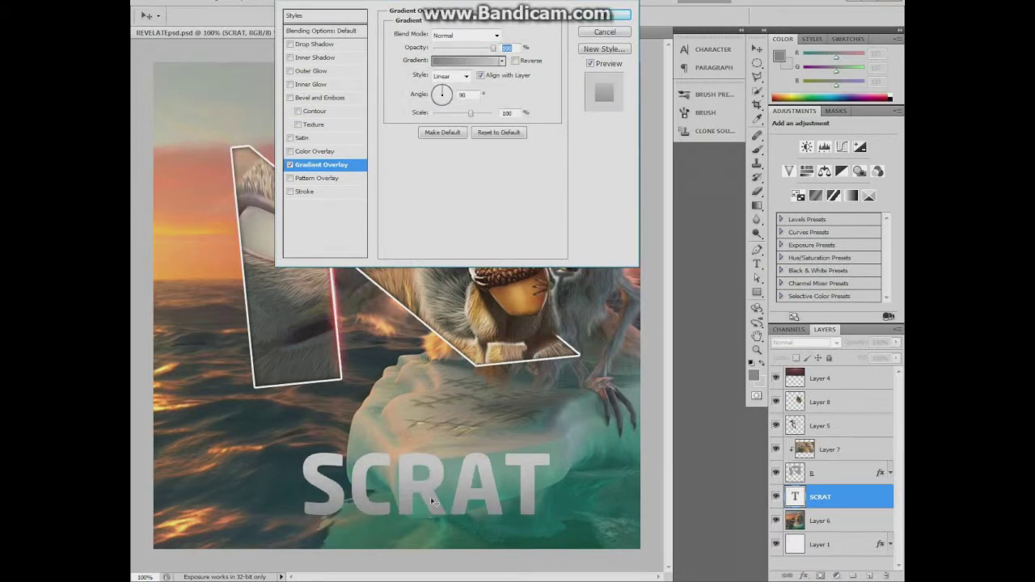
{"action": "left_click", "coordinate": [600, 17]}
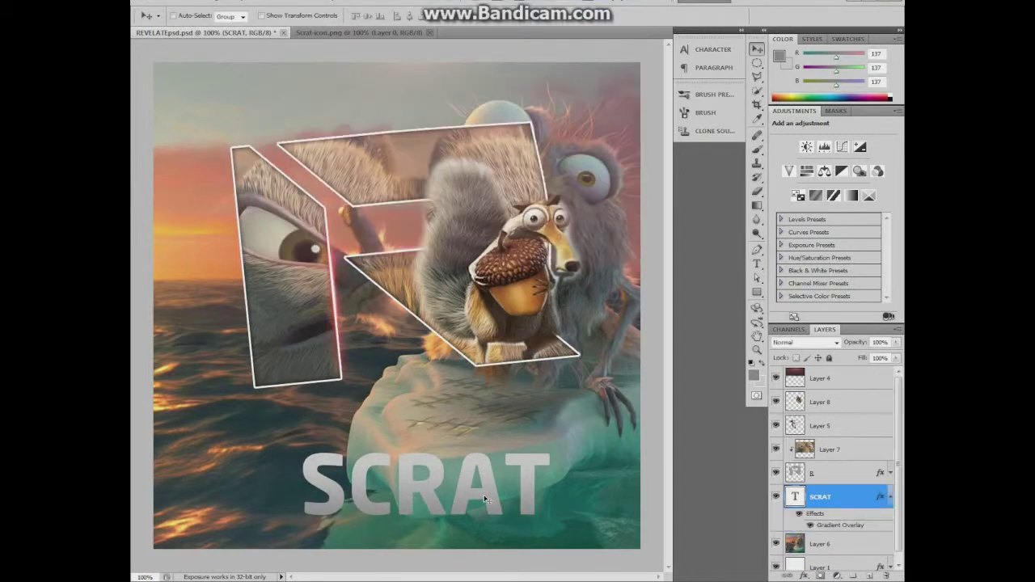
{"action": "left_click_drag", "start_coordinate": [485, 498], "coordinate": [470, 498]}
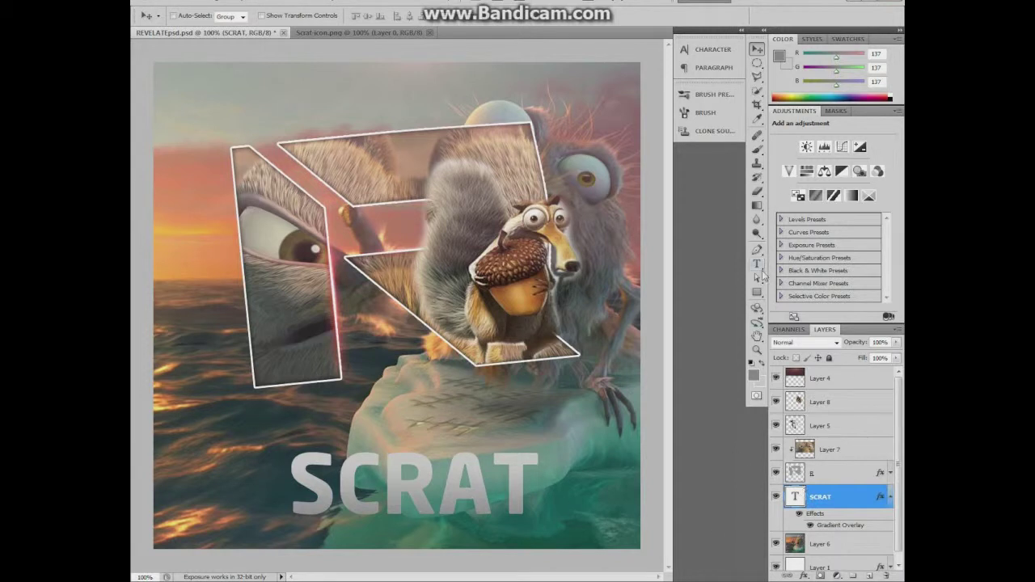
- Warp the SCRAT text with the horizontal Arch style and a bend of about -33% so it curves downward
{"action": "left_click", "coordinate": [758, 267]}
{"action": "double_click", "coordinate": [449, 461]}
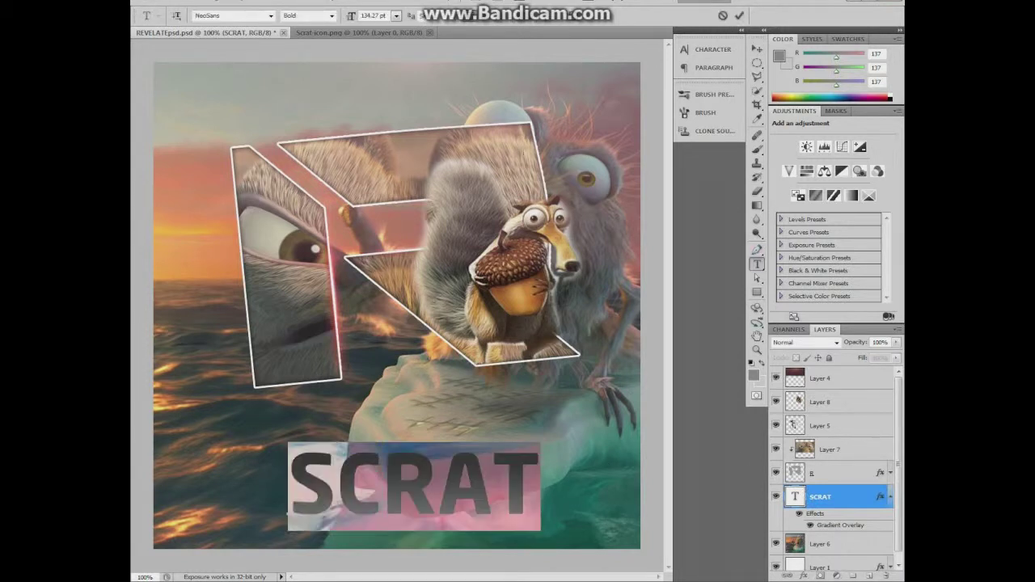
{"action": "left_click", "coordinate": [566, 16]}
{"action": "left_click", "coordinate": [579, 104]}
{"action": "left_click", "coordinate": [577, 185]}
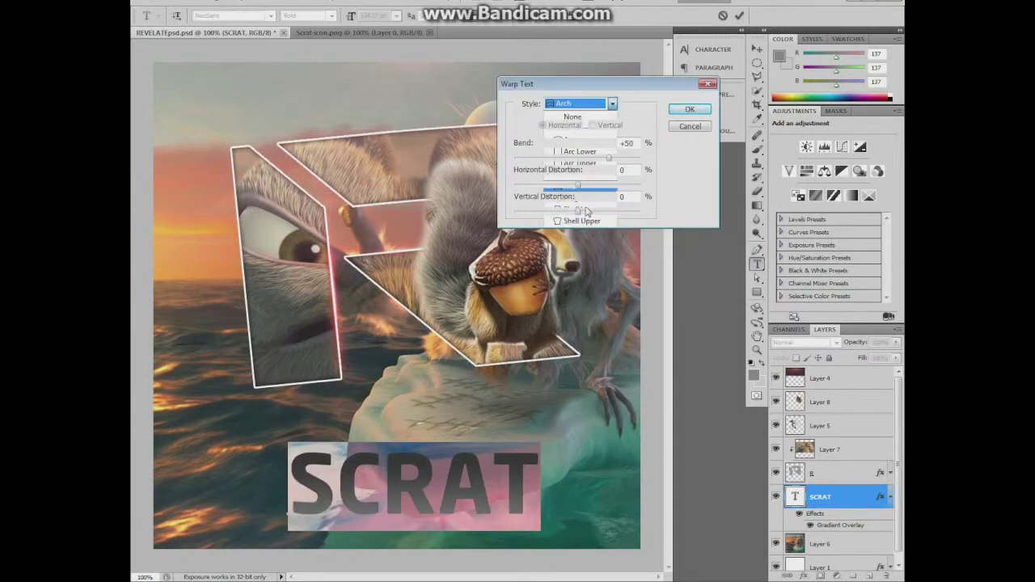
{"action": "left_click_drag", "start_coordinate": [609, 160], "coordinate": [557, 158]}
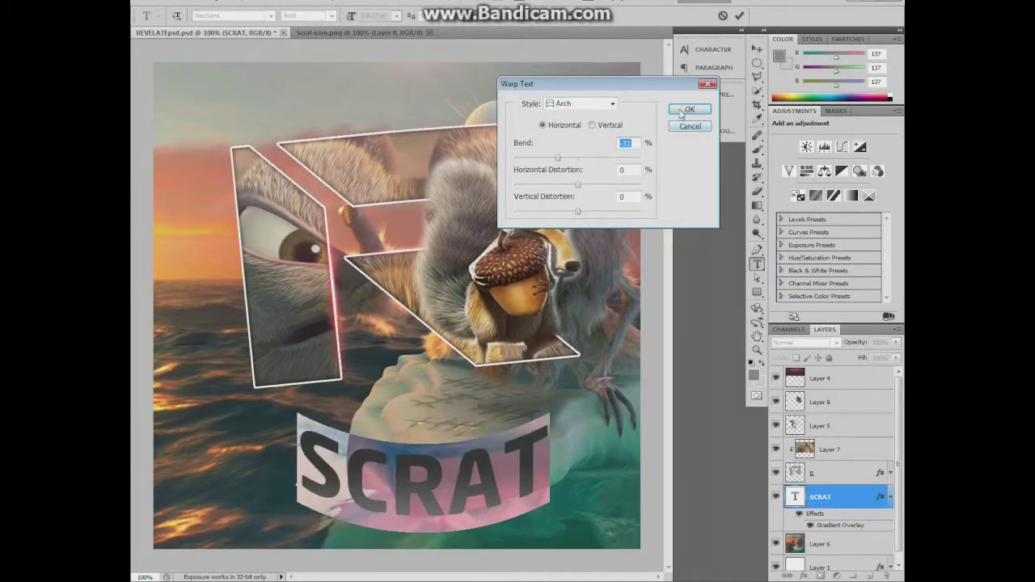
{"action": "key", "text": "Return"}
- Duplicate the SCRAT text layer and set the foreground color to black
{"action": "right_click", "coordinate": [835, 500]}
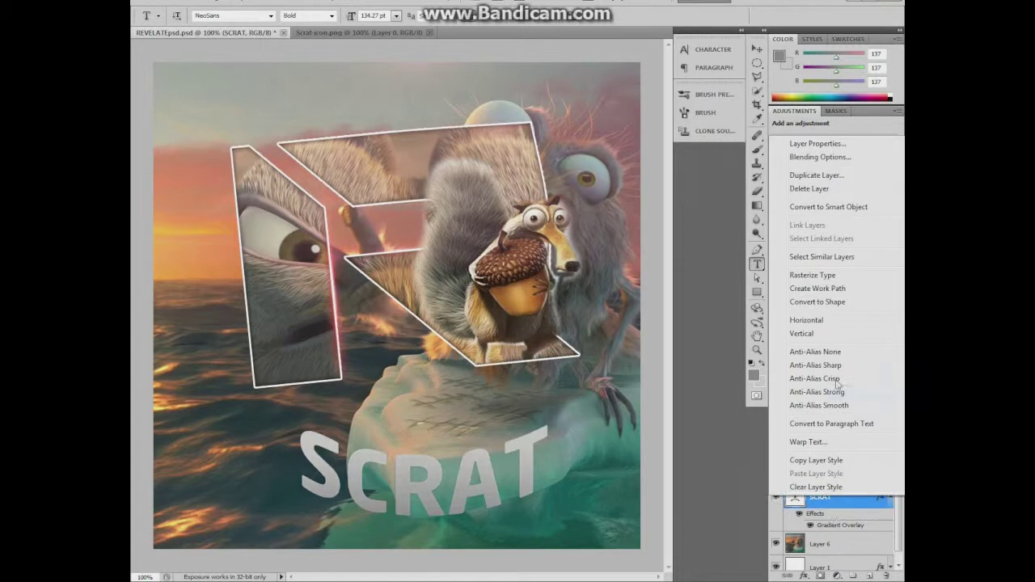
{"action": "left_click", "coordinate": [816, 174]}
{"action": "key", "text": "Return"}
{"action": "left_click", "coordinate": [753, 376]}
{"action": "left_click", "coordinate": [625, 139]}
- Place the SCRAT copy layer directly below the SCRAT layer and collapse both layers' effects lists
{"action": "left_click_drag", "start_coordinate": [833, 496], "coordinate": [893, 521]}
{"action": "left_click", "coordinate": [891, 513]}
{"action": "left_click", "coordinate": [889, 488]}
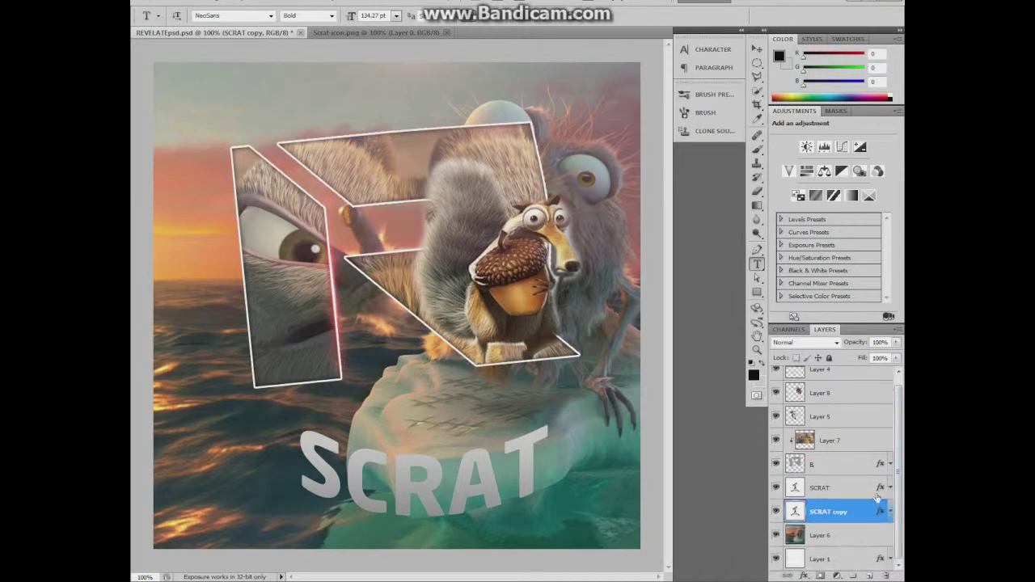
- Nudge the SCRAT copy 3 px left and 1 px down with Free Transform
{"action": "left_click", "coordinate": [185, 3]}
{"action": "left_click", "coordinate": [202, 215]}
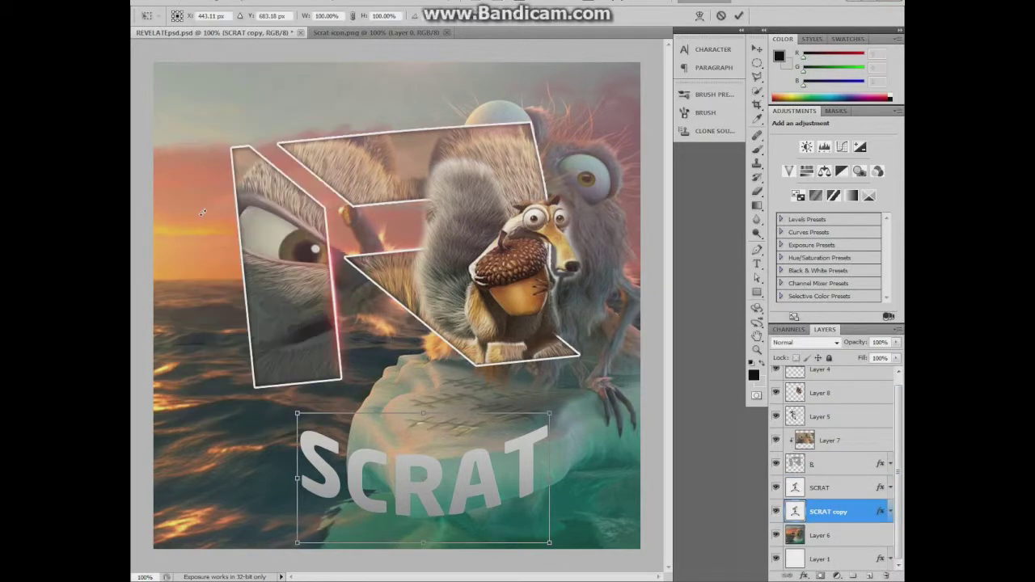
{"action": "key", "text": "Left"}
{"action": "key", "text": "Left"}
{"action": "key", "text": "Down"}
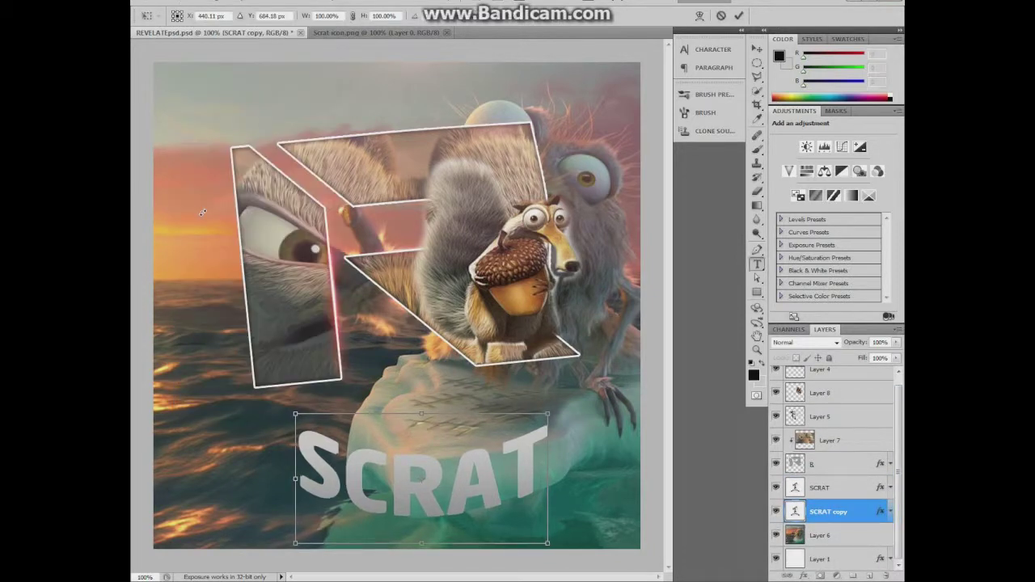
{"action": "key", "text": "Return"}
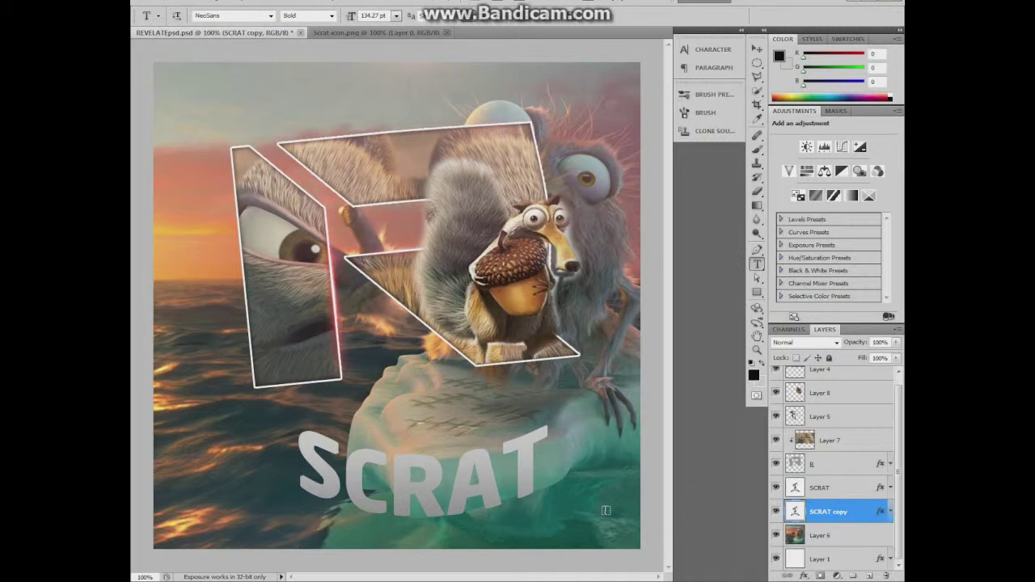
- Apply a black Color Overlay with Normal blending at 100% opacity to the SCRAT copy layer
{"action": "left_click", "coordinate": [804, 575]}
{"action": "left_click", "coordinate": [824, 507]}
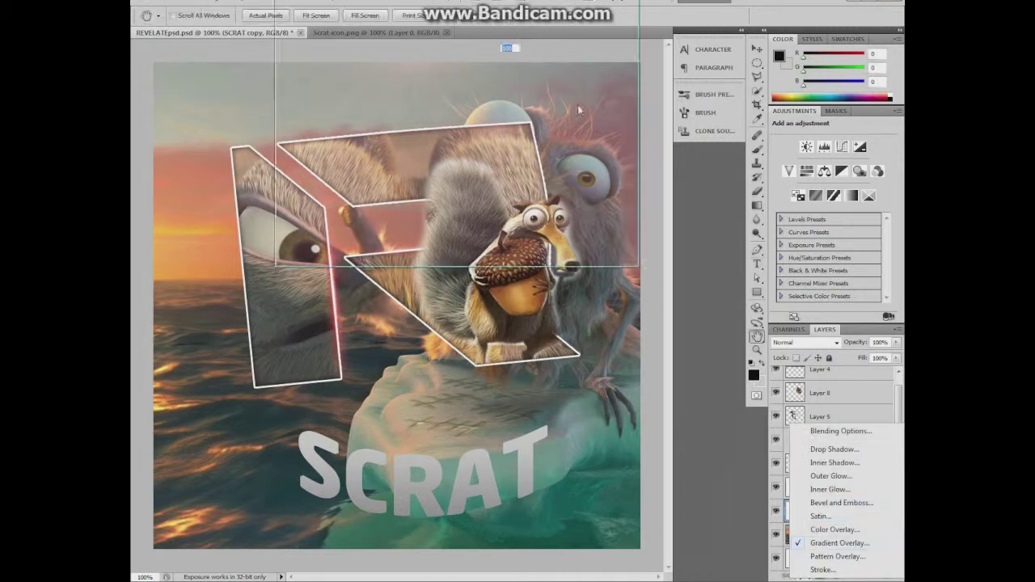
{"action": "left_click", "coordinate": [510, 36]}
{"action": "left_click", "coordinate": [362, 295]}
{"action": "left_click", "coordinate": [638, 136]}
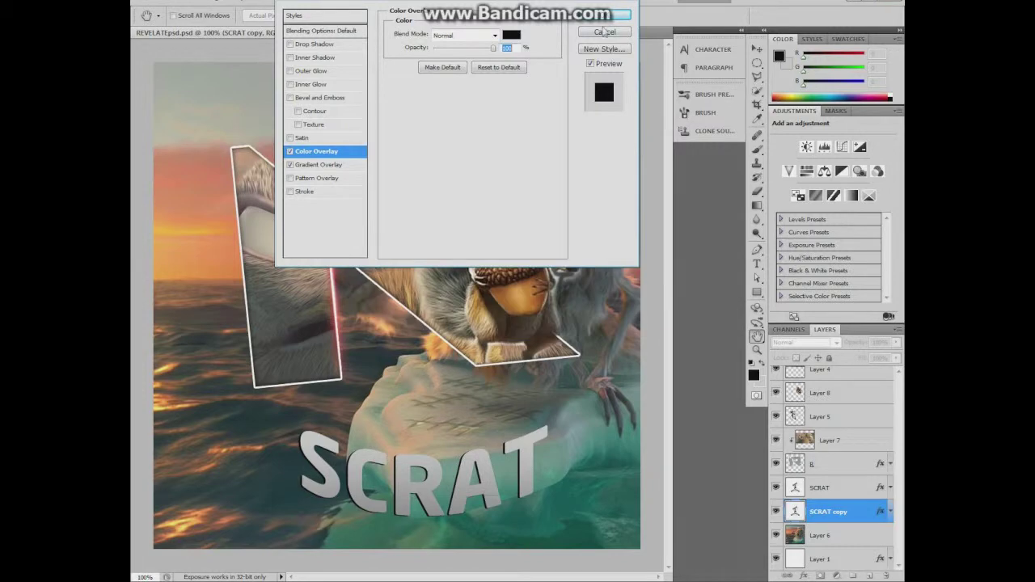
{"action": "left_click", "coordinate": [612, 15]}
- Reduce the SCRAT copy layer's opacity to 59%
{"action": "left_click", "coordinate": [896, 342]}
{"action": "left_click_drag", "start_coordinate": [890, 357], "coordinate": [871, 355]}
{"action": "left_click", "coordinate": [712, 343]}
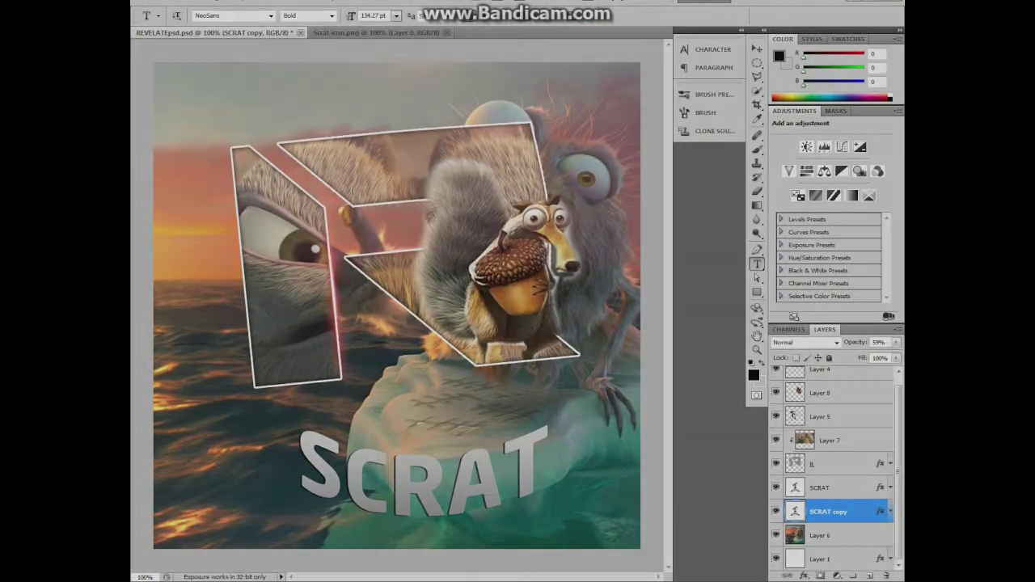